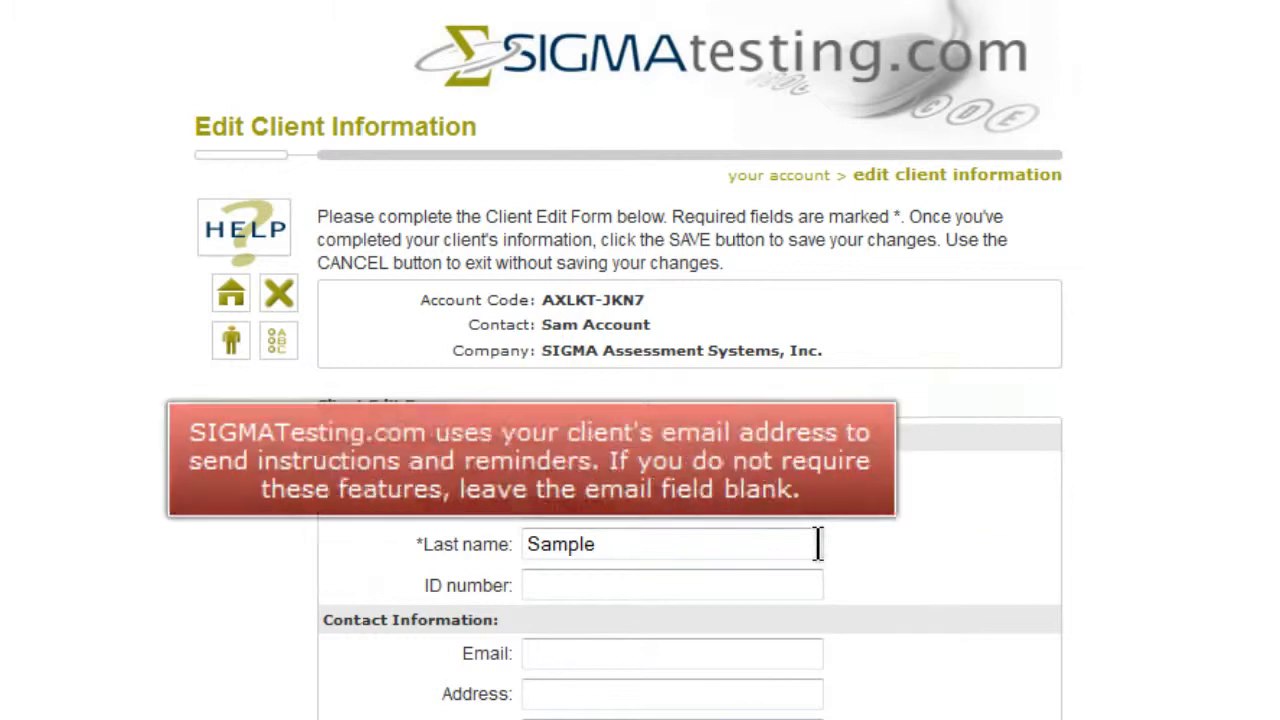
# - Enter the client's e-mail address and set the client's country to United States
pyautogui.click(778, 659)
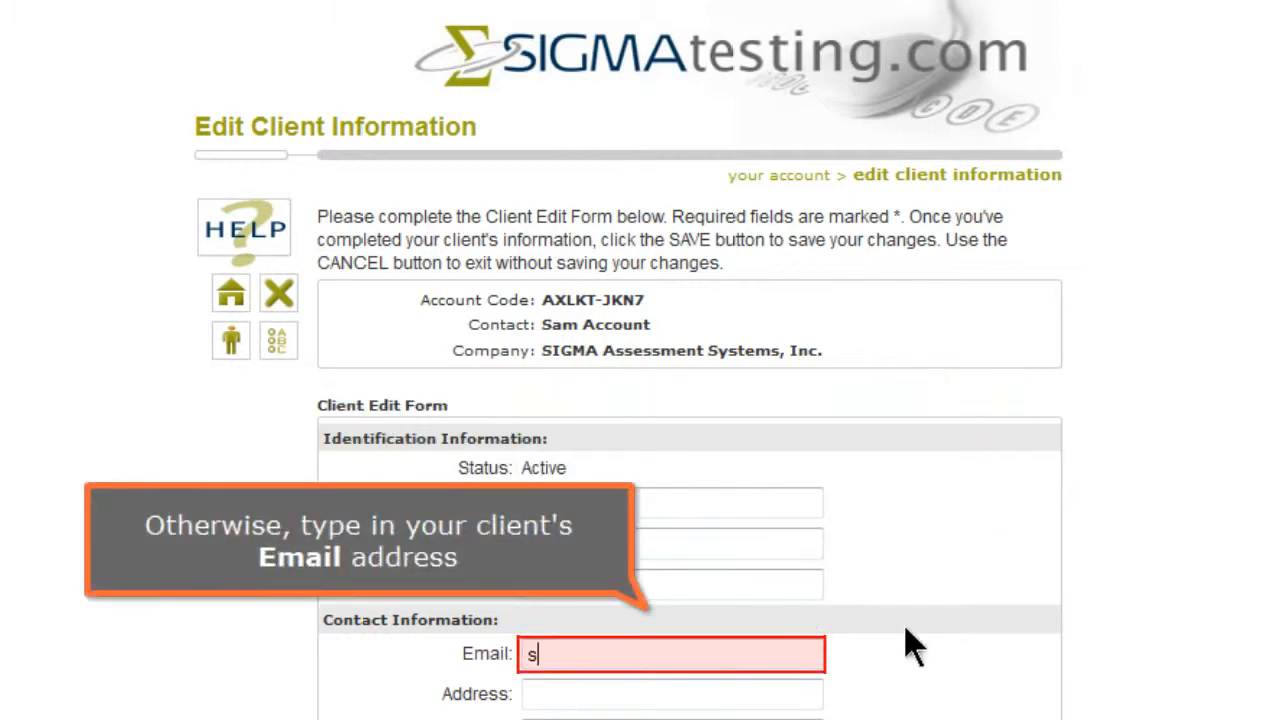
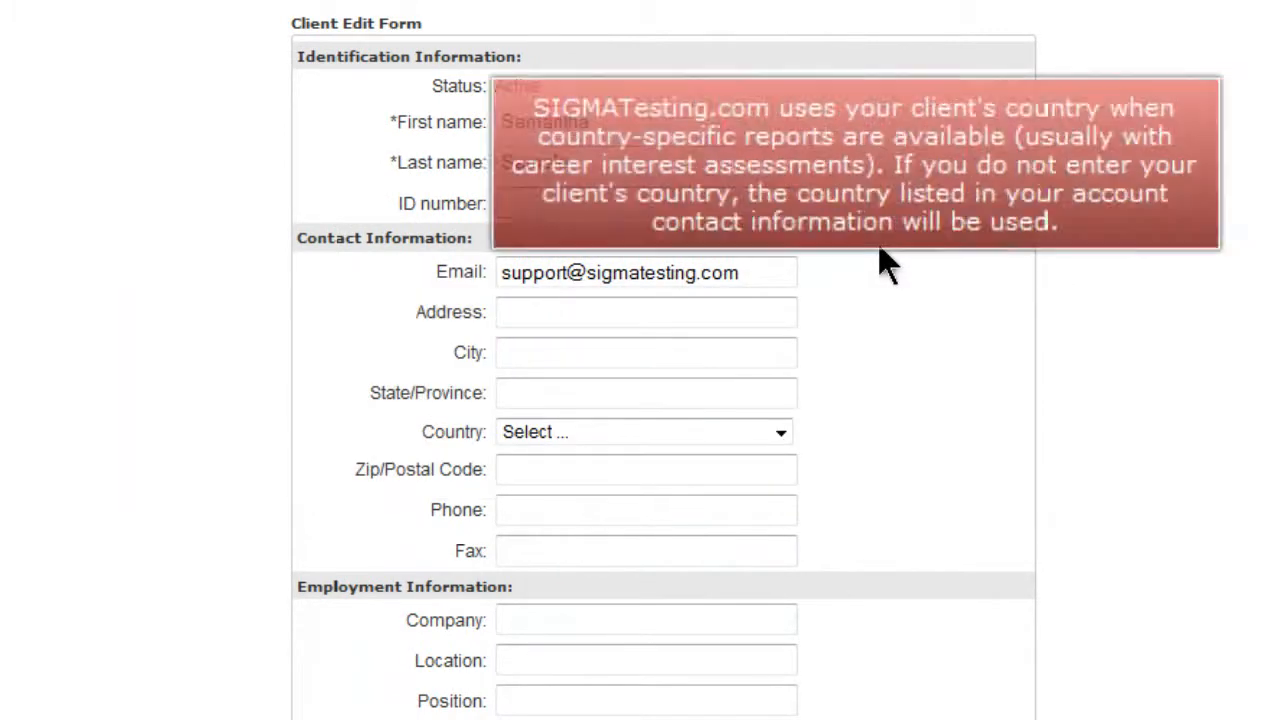
pyautogui.click(781, 436)
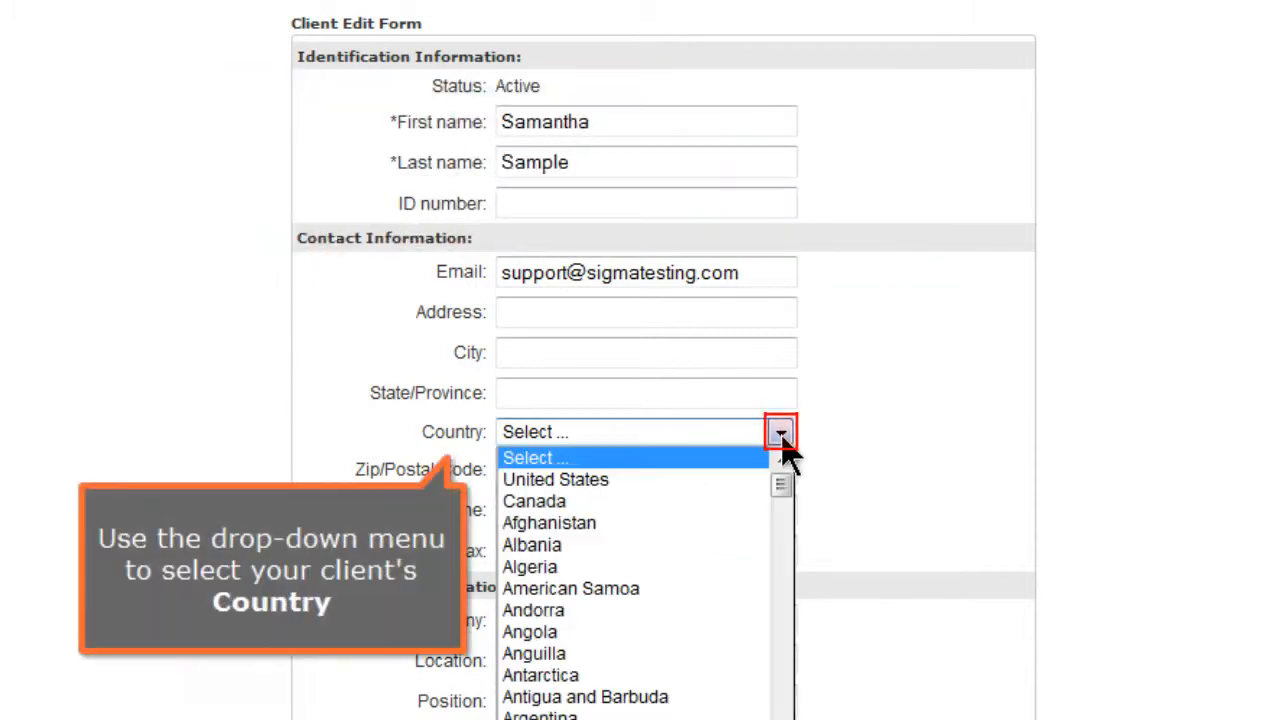
pyautogui.click(744, 480)
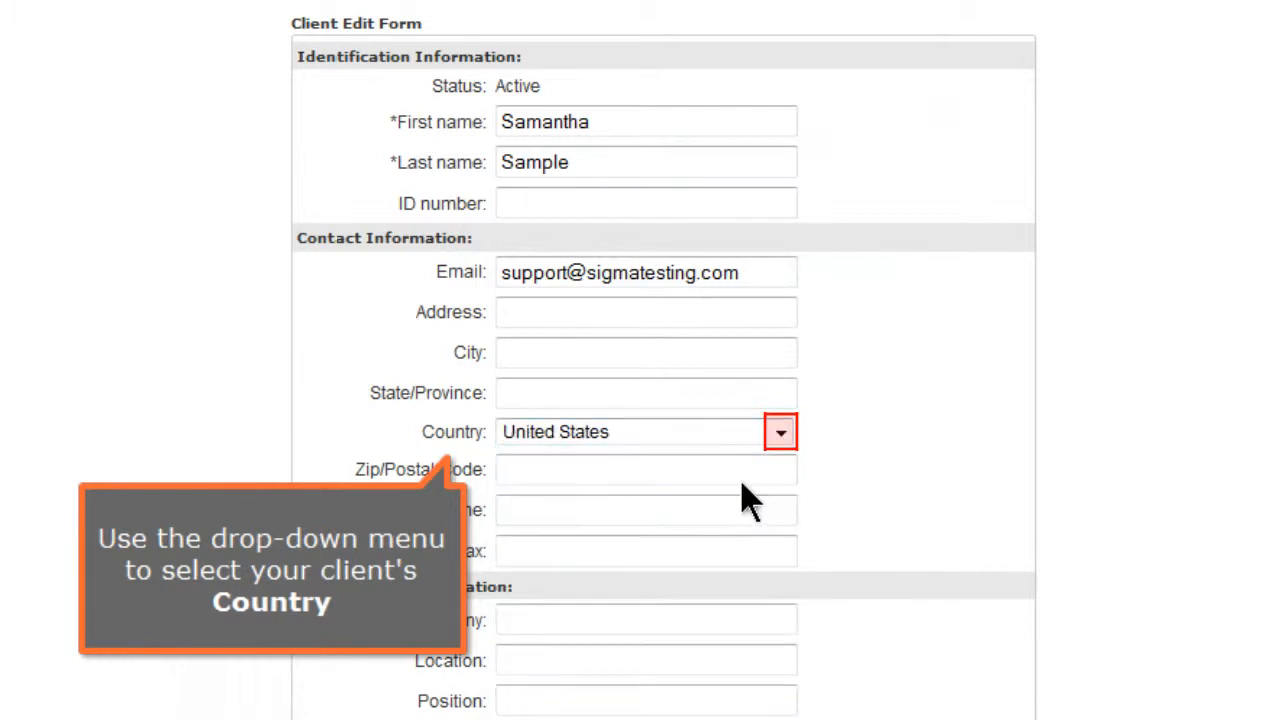
# - Set the client's gender to Female and age to 30
pyautogui.scroll(-1, 741, 483)
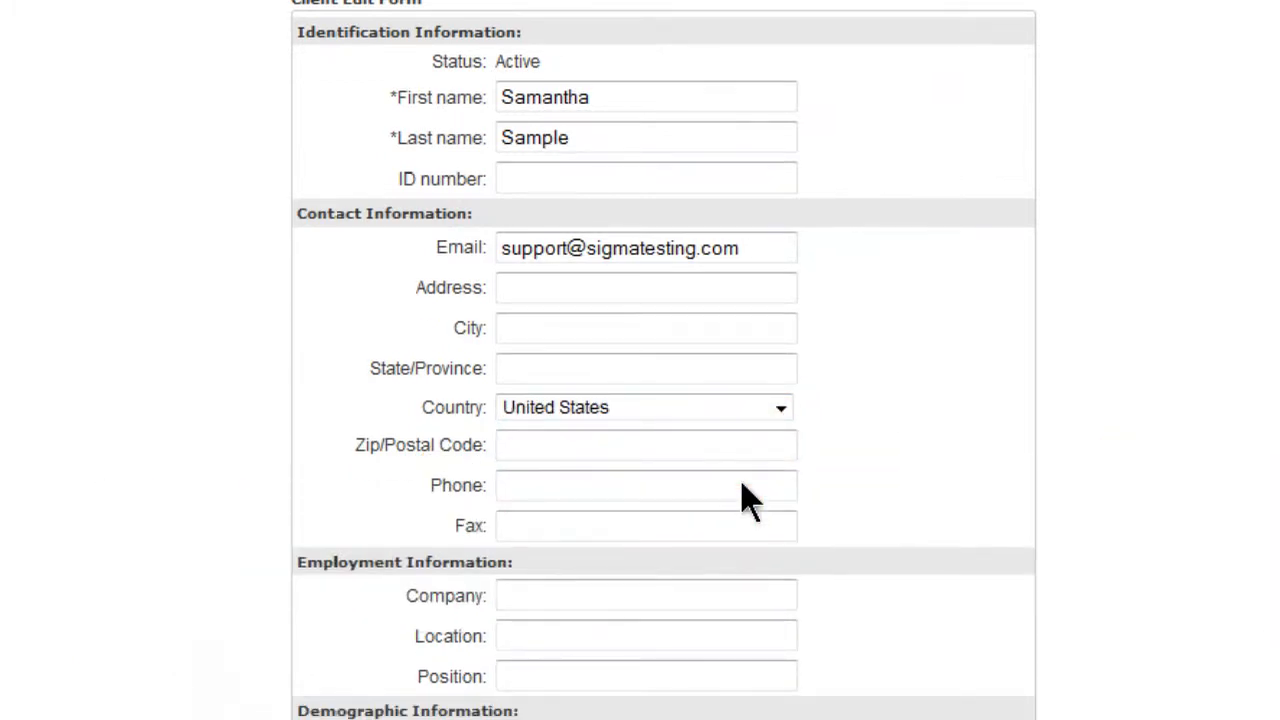
pyautogui.scroll(-5, 742, 485)
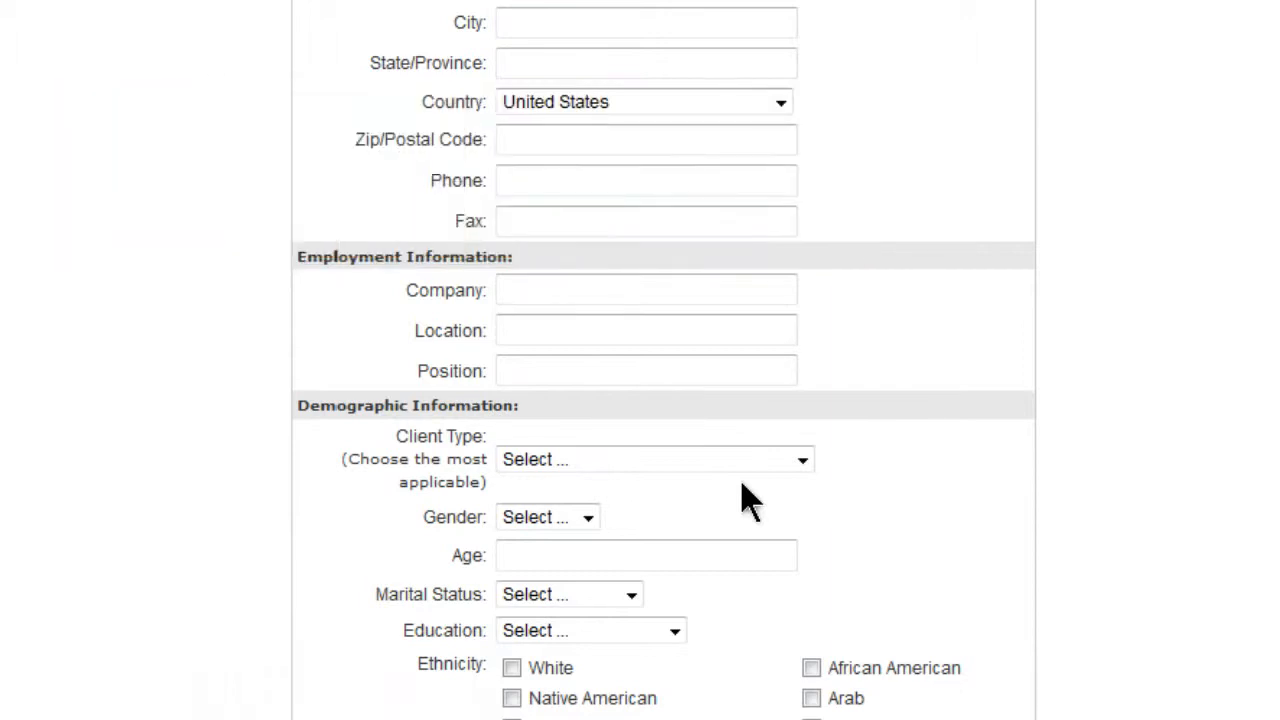
pyautogui.click(600, 525)
pyautogui.click(575, 585)
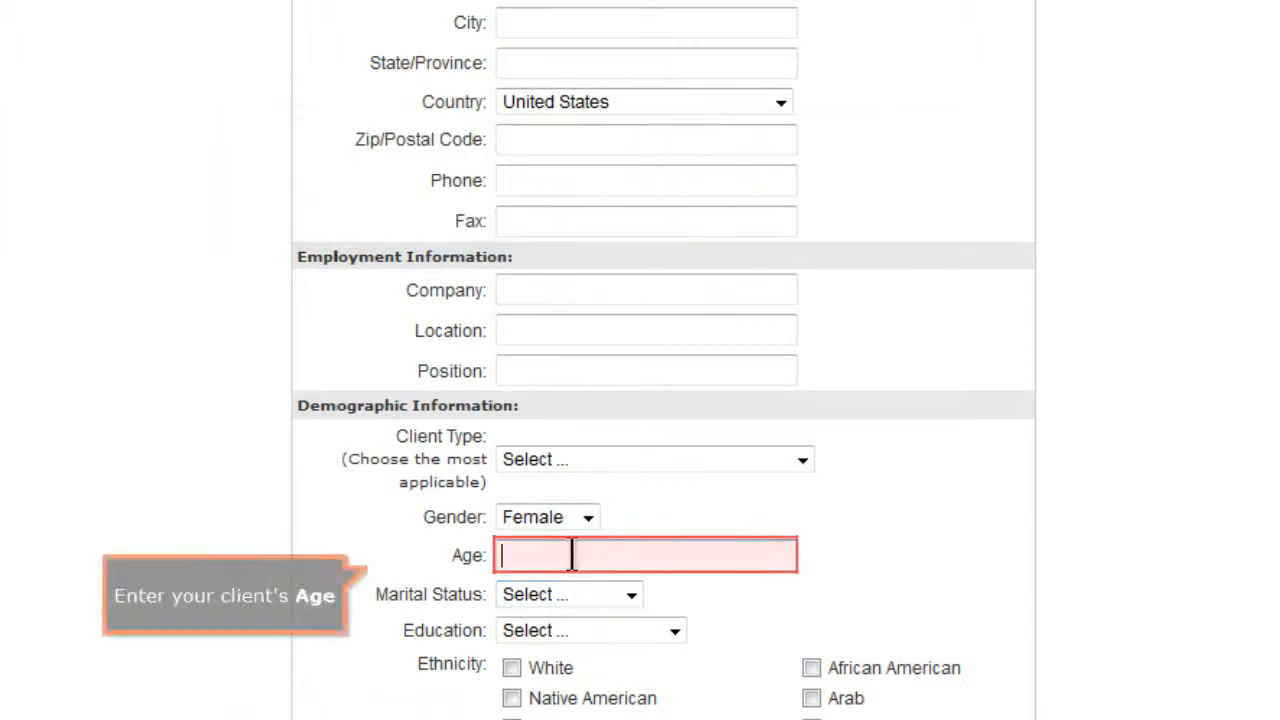
pyautogui.write('30')
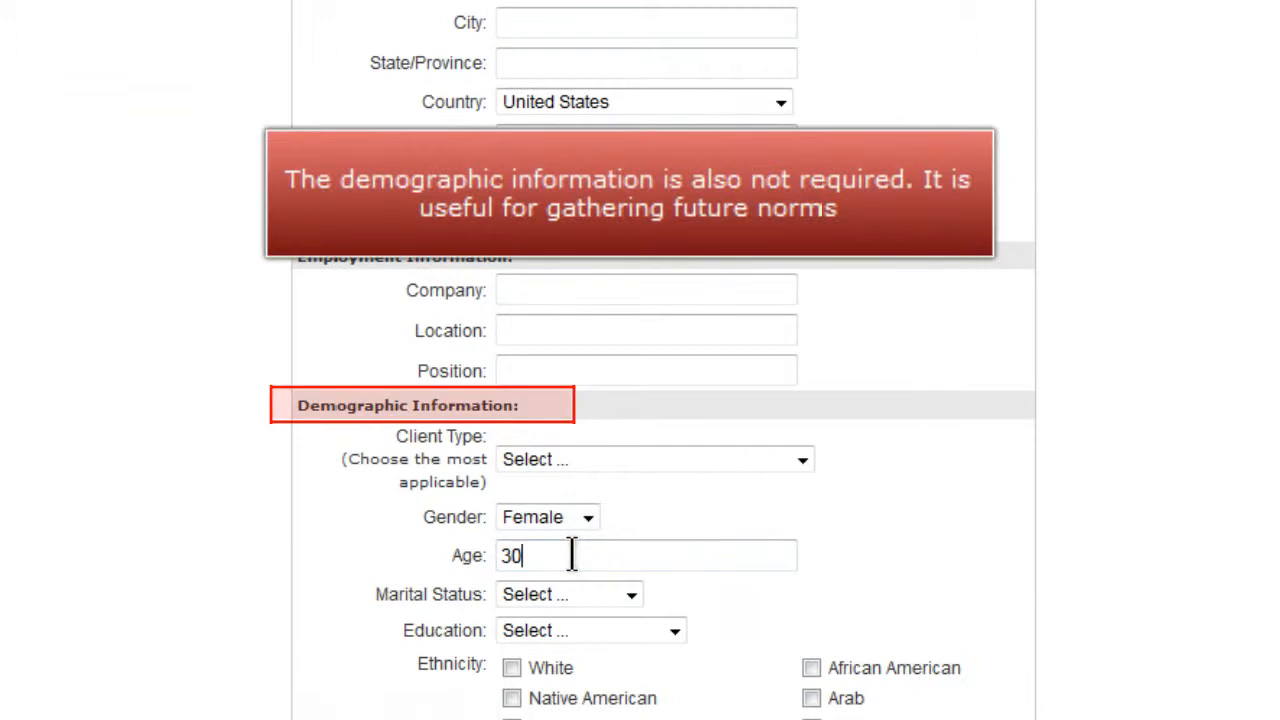
pyautogui.press('Tab')
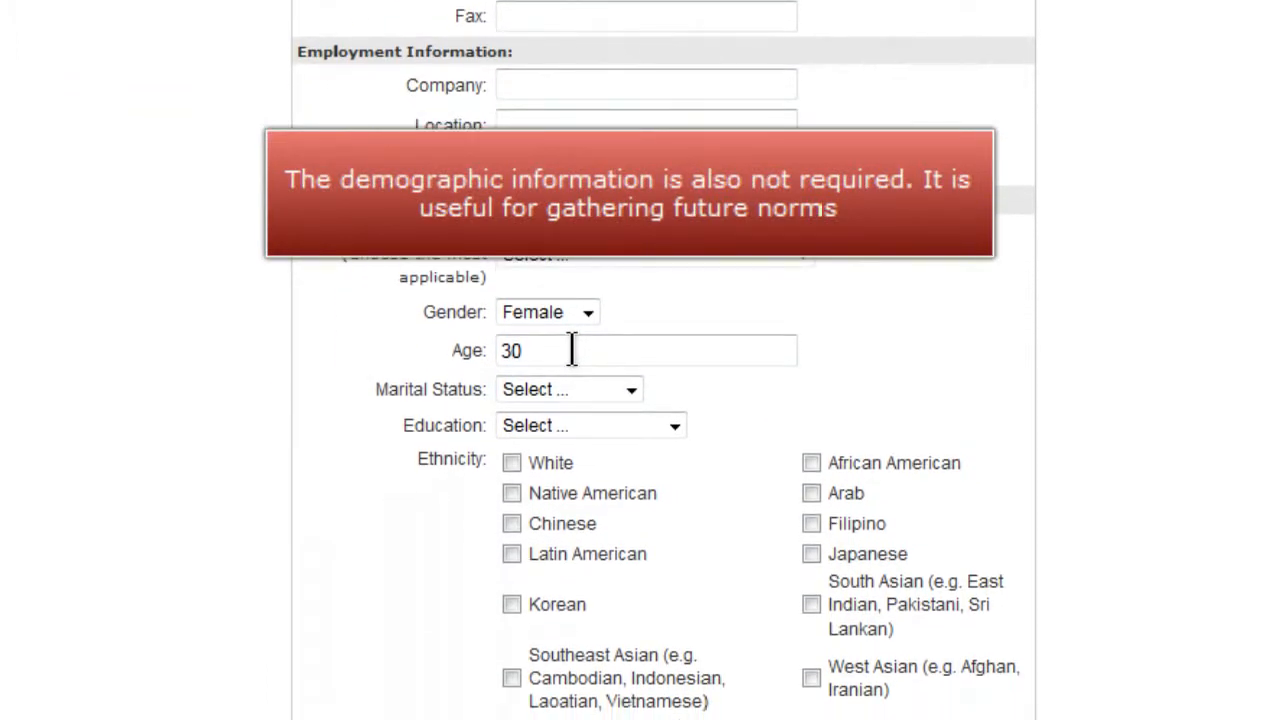
# - Set marital status to First Marriage and education to Community college
pyautogui.click(630, 391)
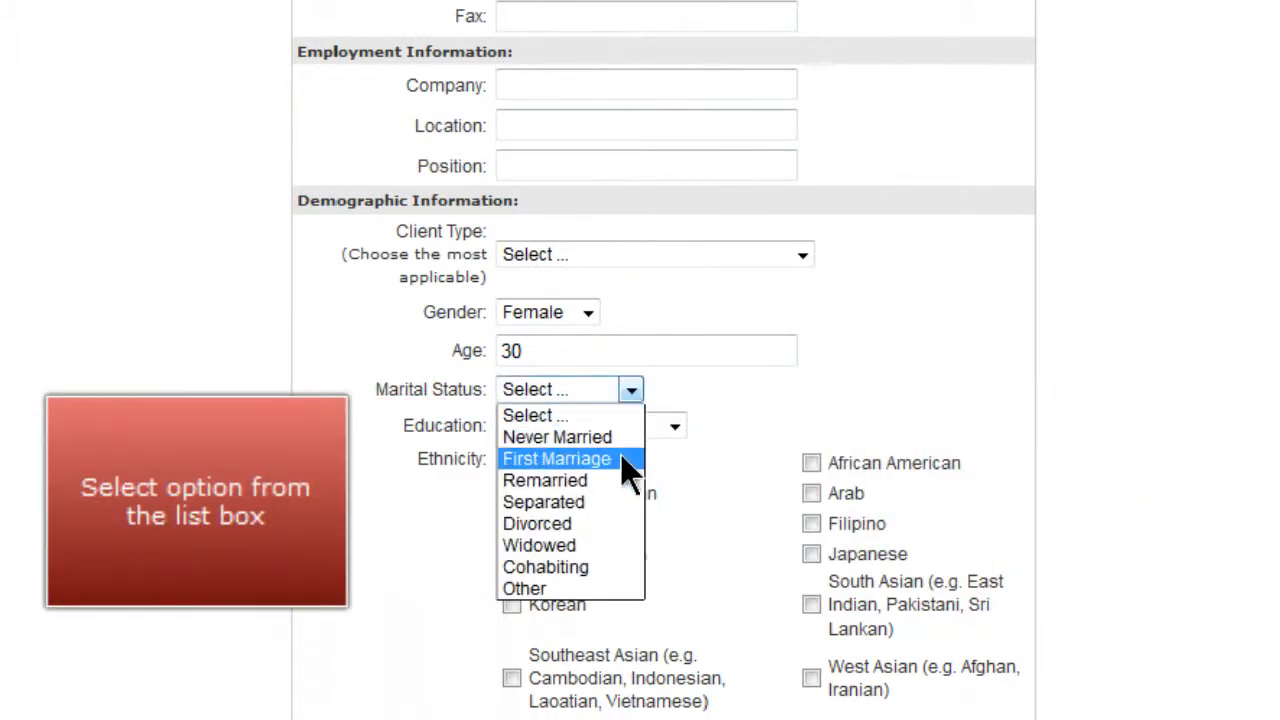
pyautogui.click(621, 456)
pyautogui.click(672, 428)
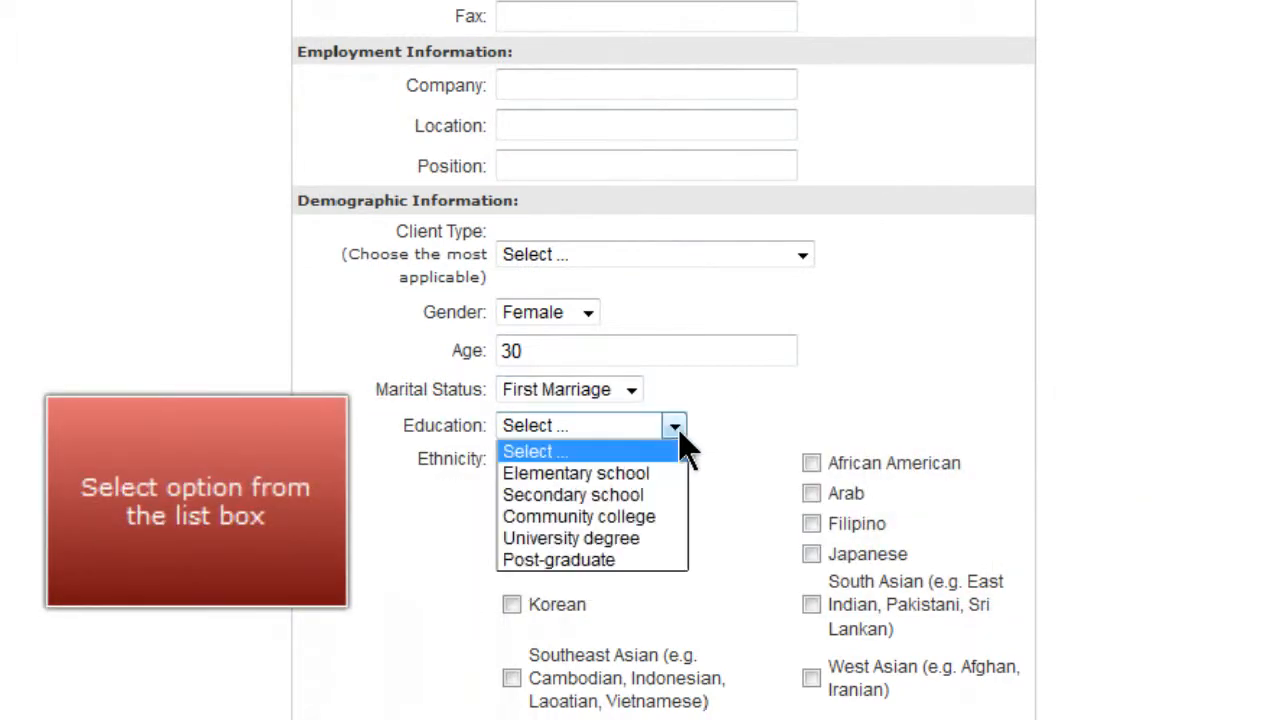
pyautogui.click(670, 518)
# - Tick White as the client's ethnicity
pyautogui.scroll(-3, 670, 530)
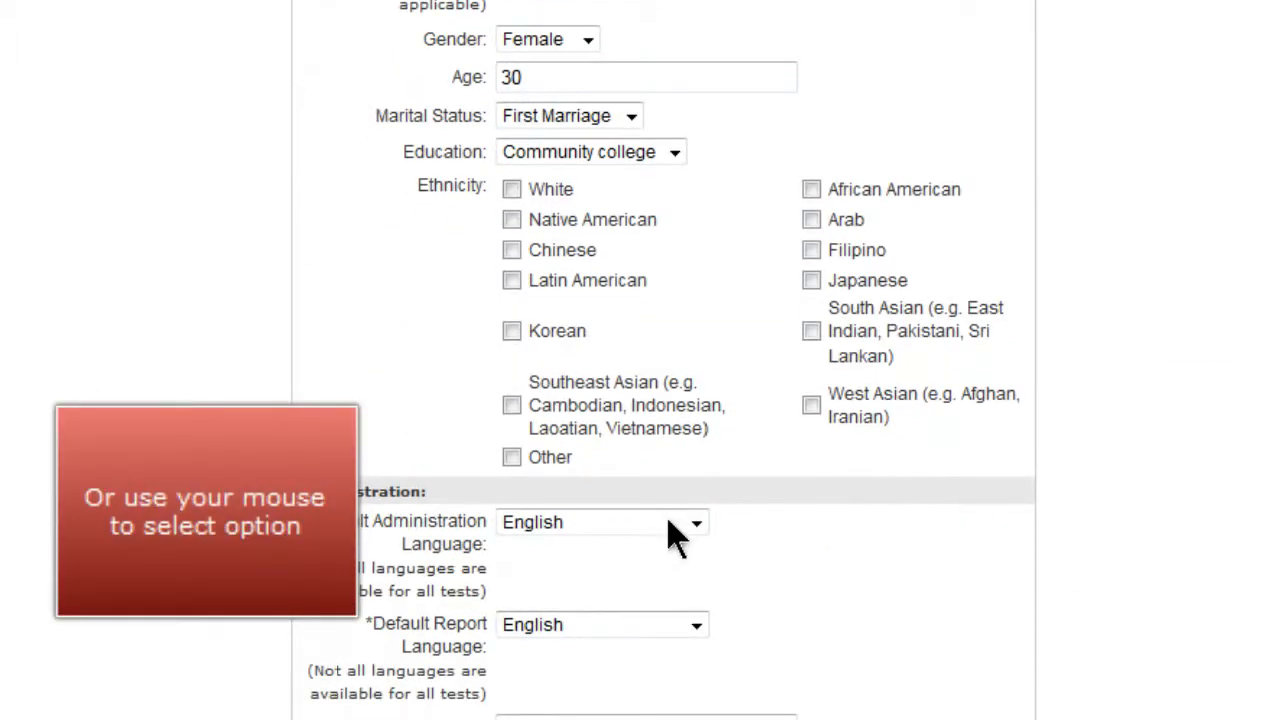
pyautogui.click(511, 190)
pyautogui.scroll(-1, 510, 205)
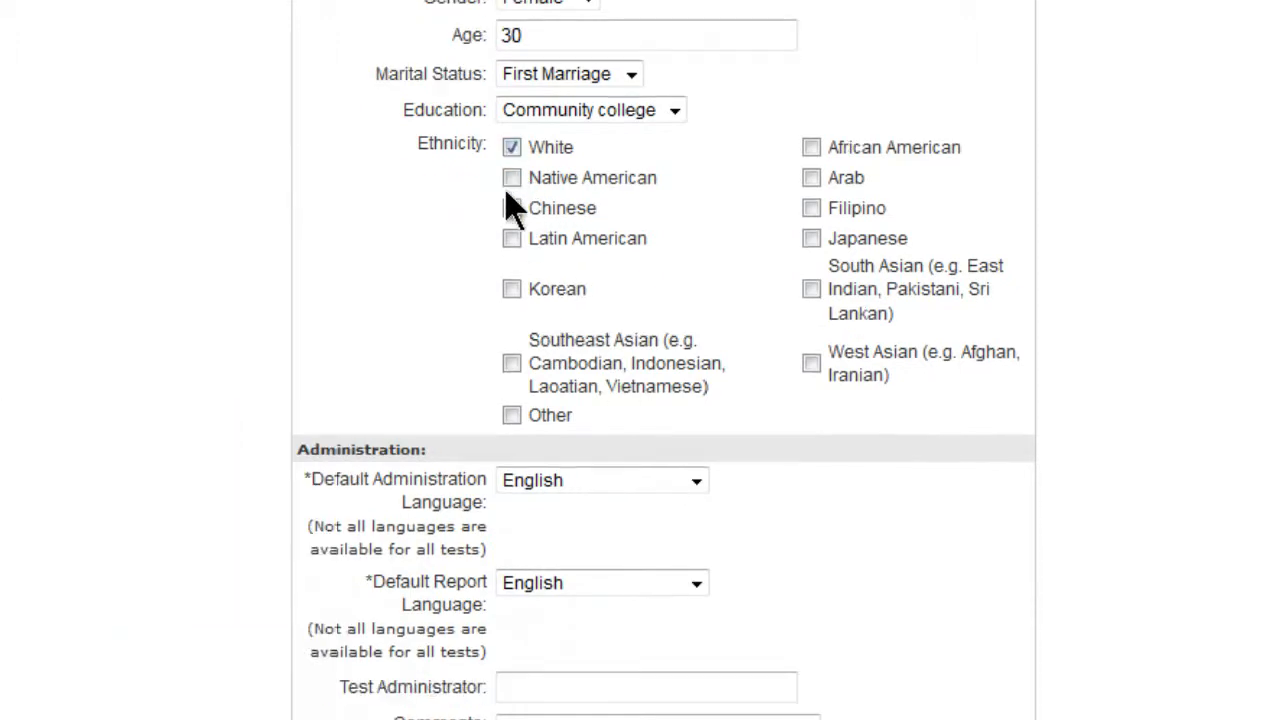
# - Choose English as both default administration and report language, and save the client form
pyautogui.scroll(-3, 510, 205)
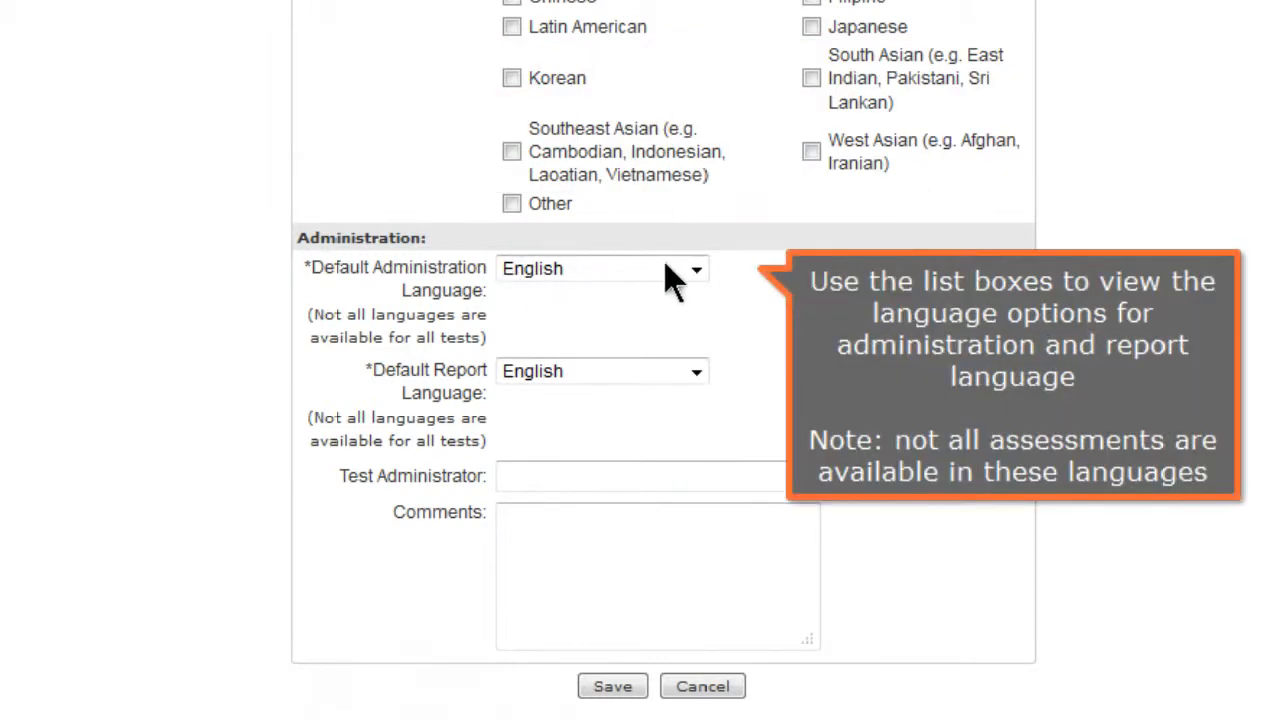
pyautogui.click(697, 270)
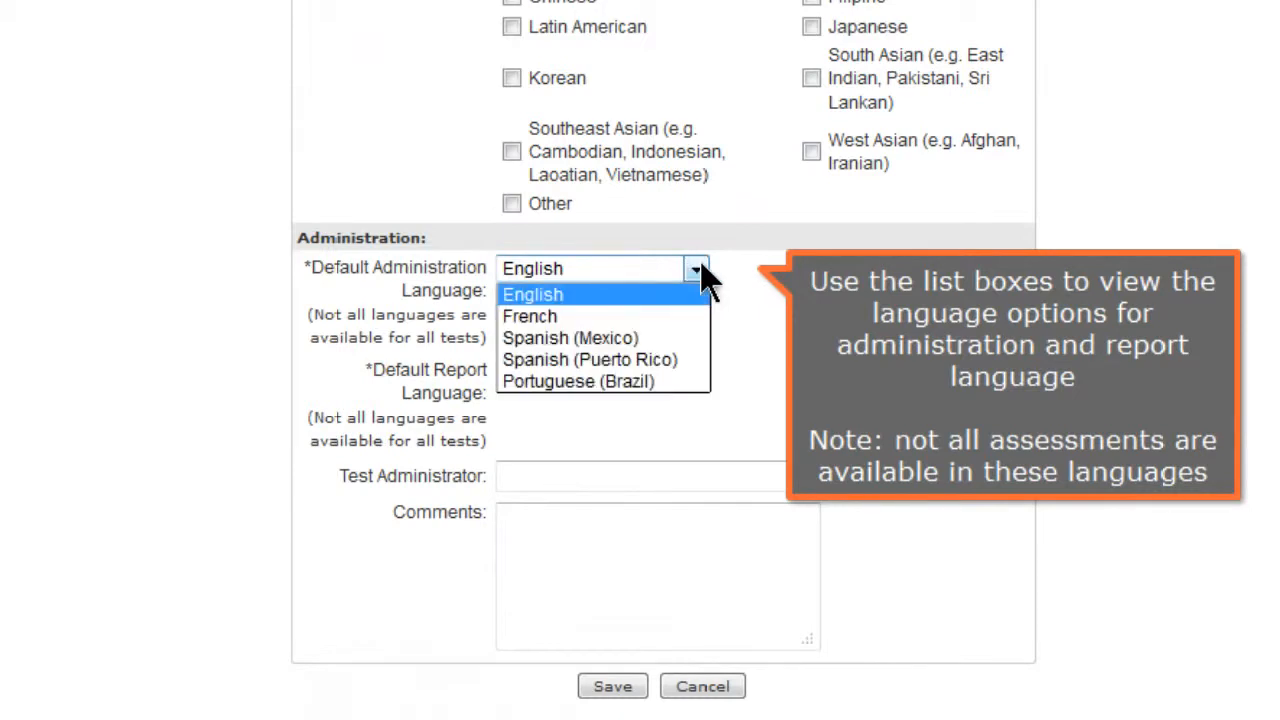
pyautogui.click(655, 294)
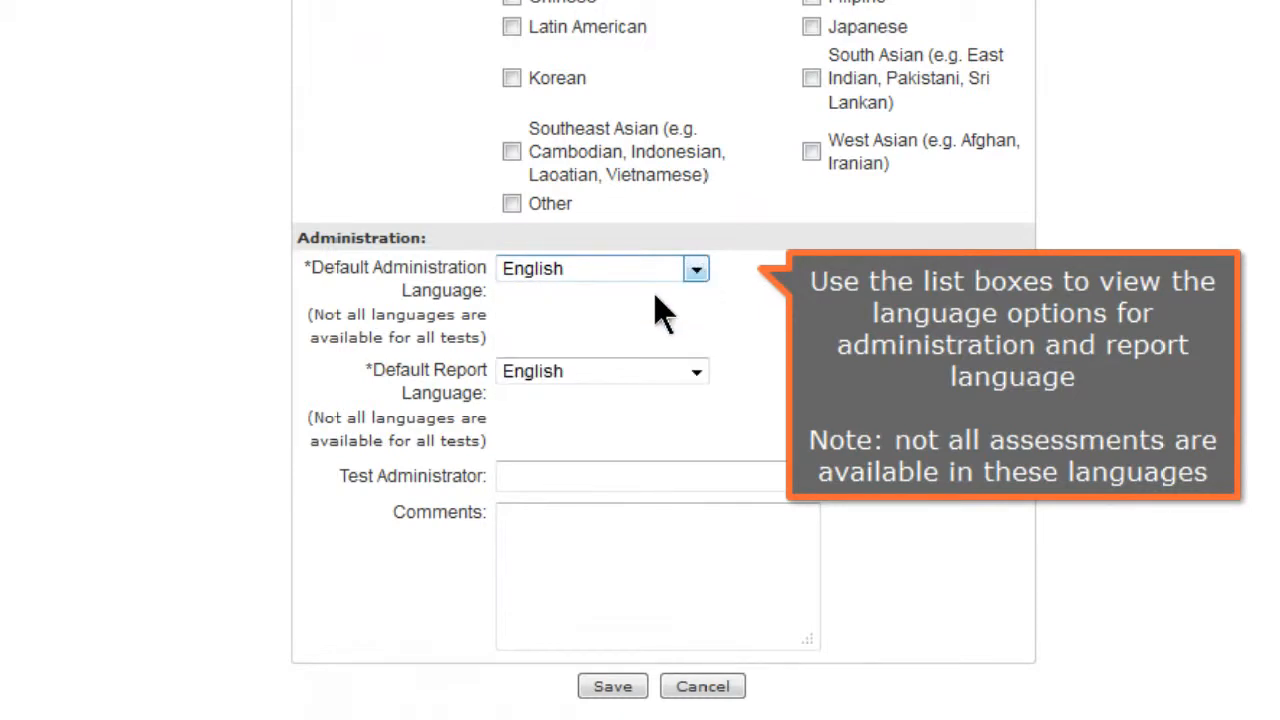
pyautogui.click(697, 372)
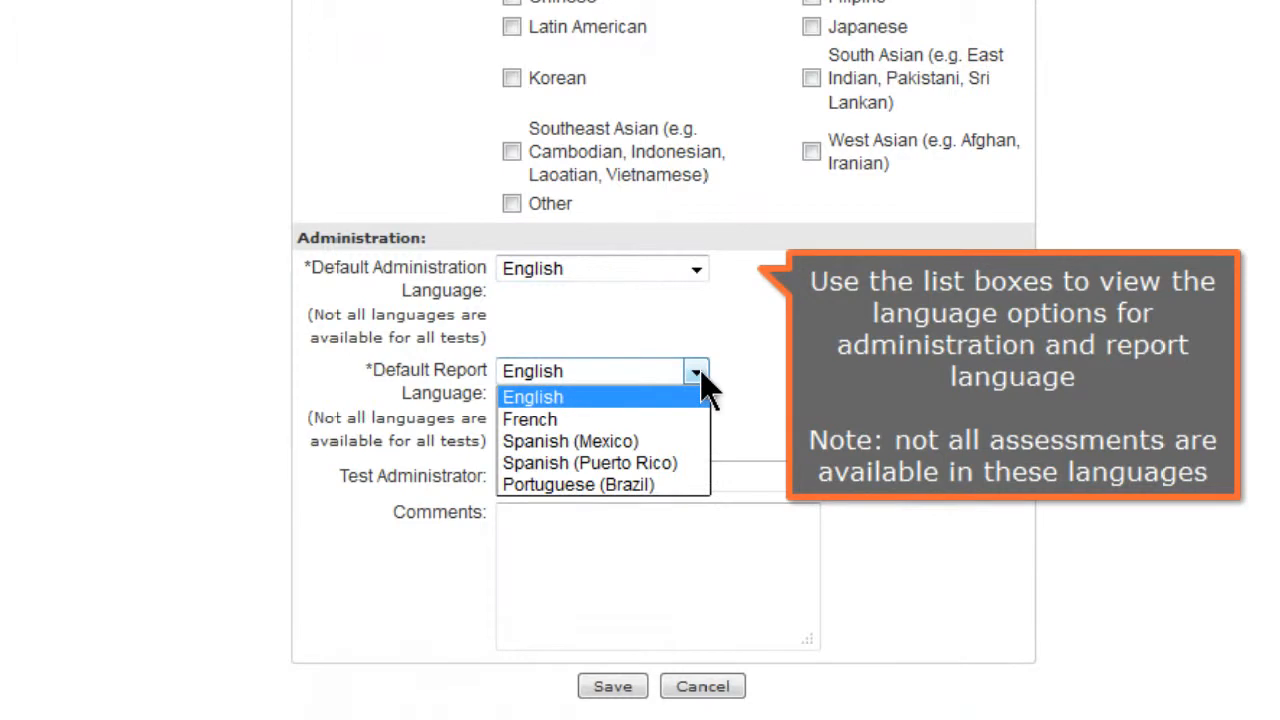
pyautogui.click(677, 404)
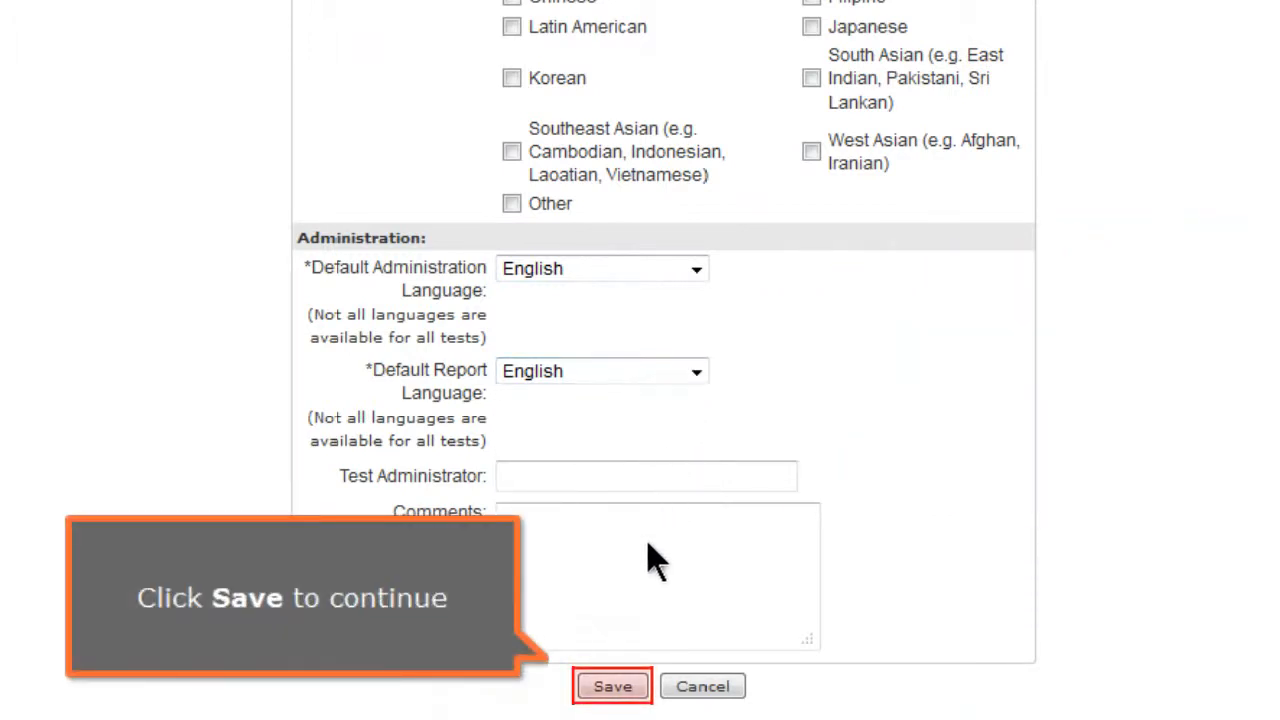
pyautogui.click(617, 687)
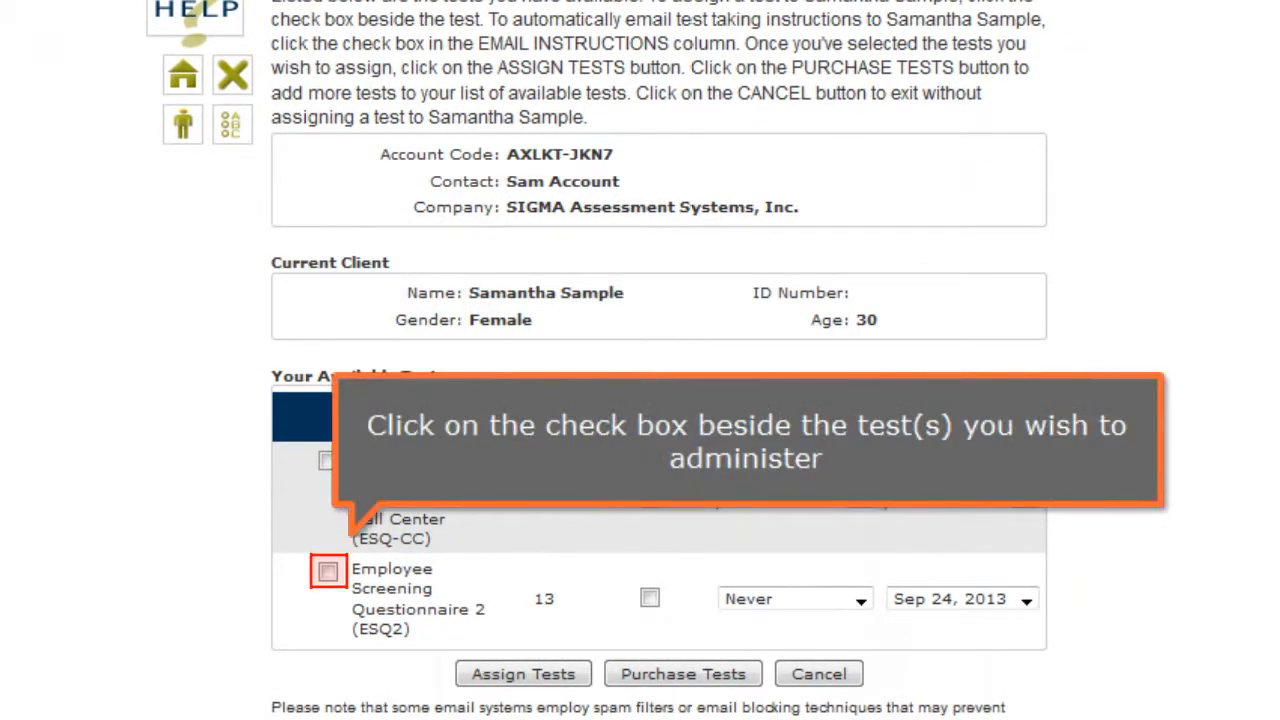
# - Assign the Employee Screening Questionnaire 2 (ESQ2) test to the client and confirm
pyautogui.click(331, 575)
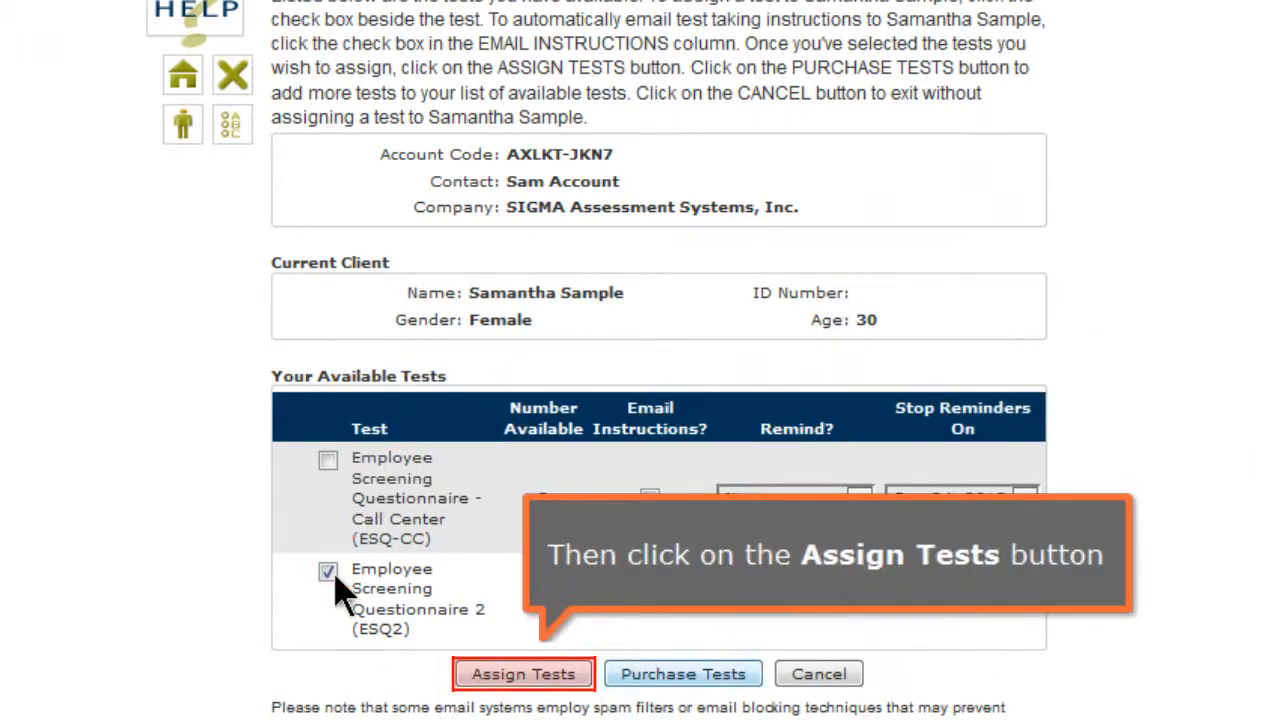
pyautogui.click(560, 680)
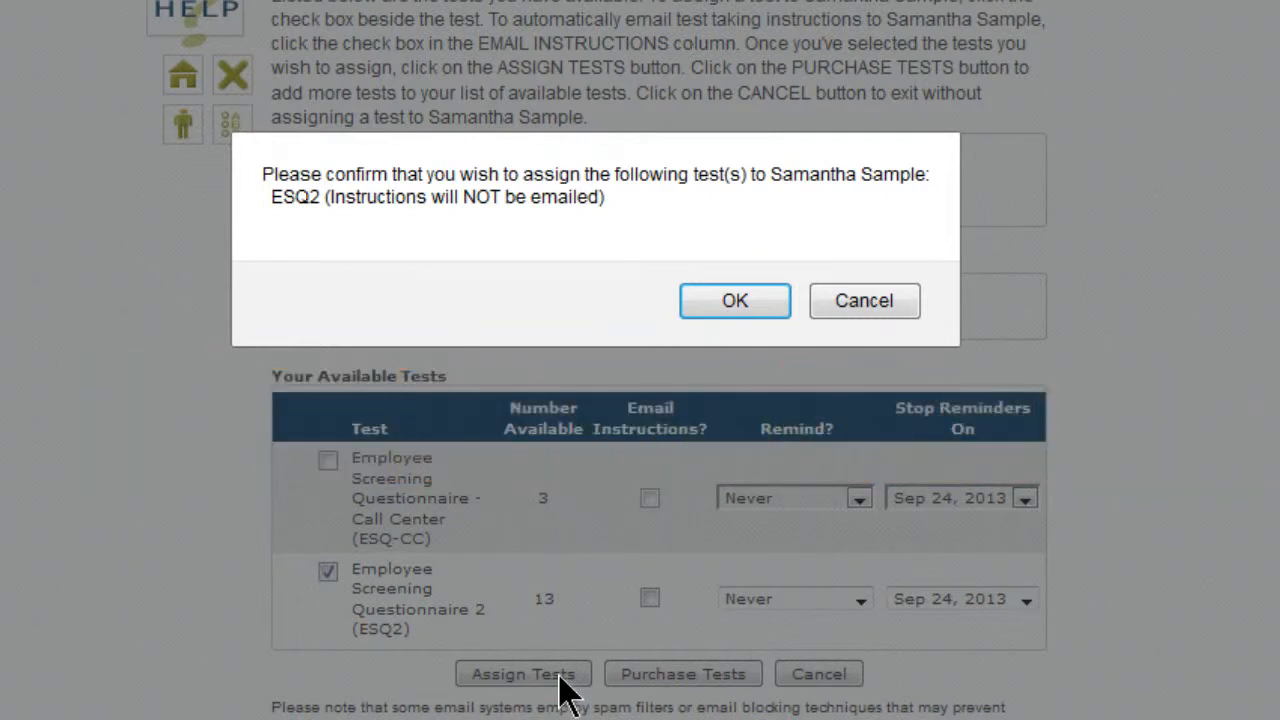
pyautogui.click(766, 316)
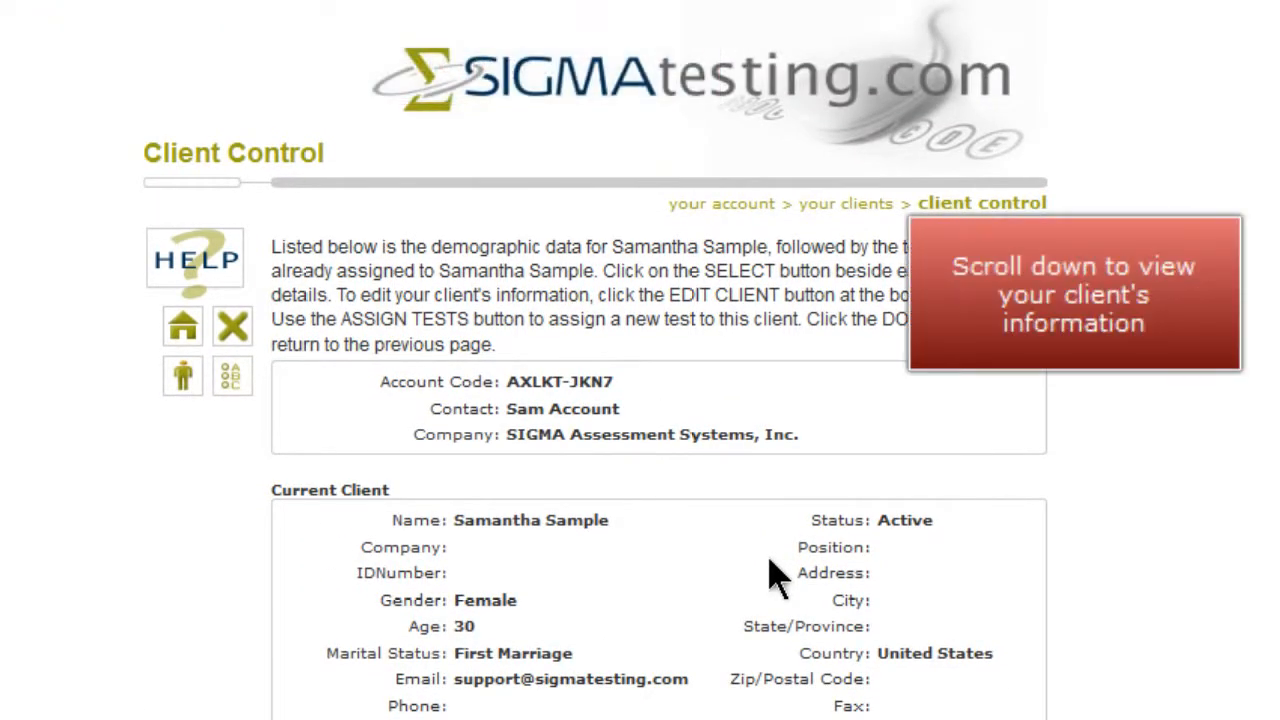
# - Open the responses page of the client's assigned ESQ2 test
pyautogui.scroll(-2, 775, 578)
pyautogui.scroll(-2, 775, 487)
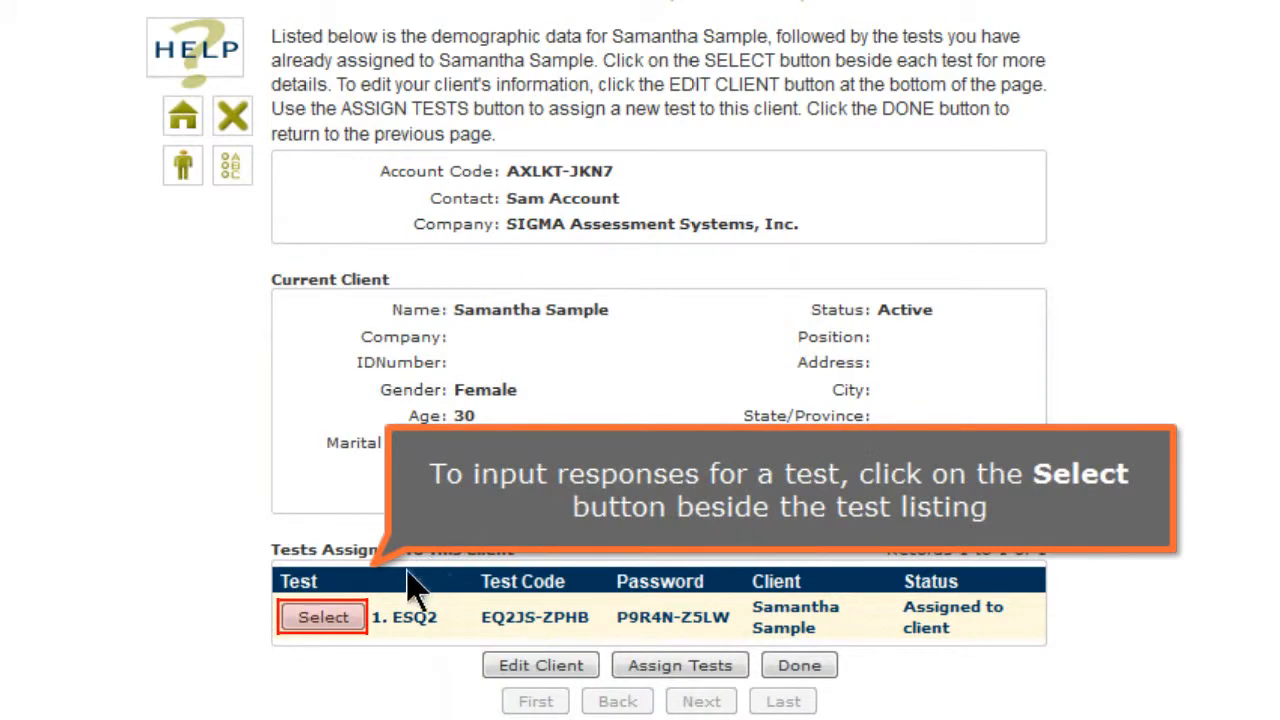
pyautogui.click(338, 620)
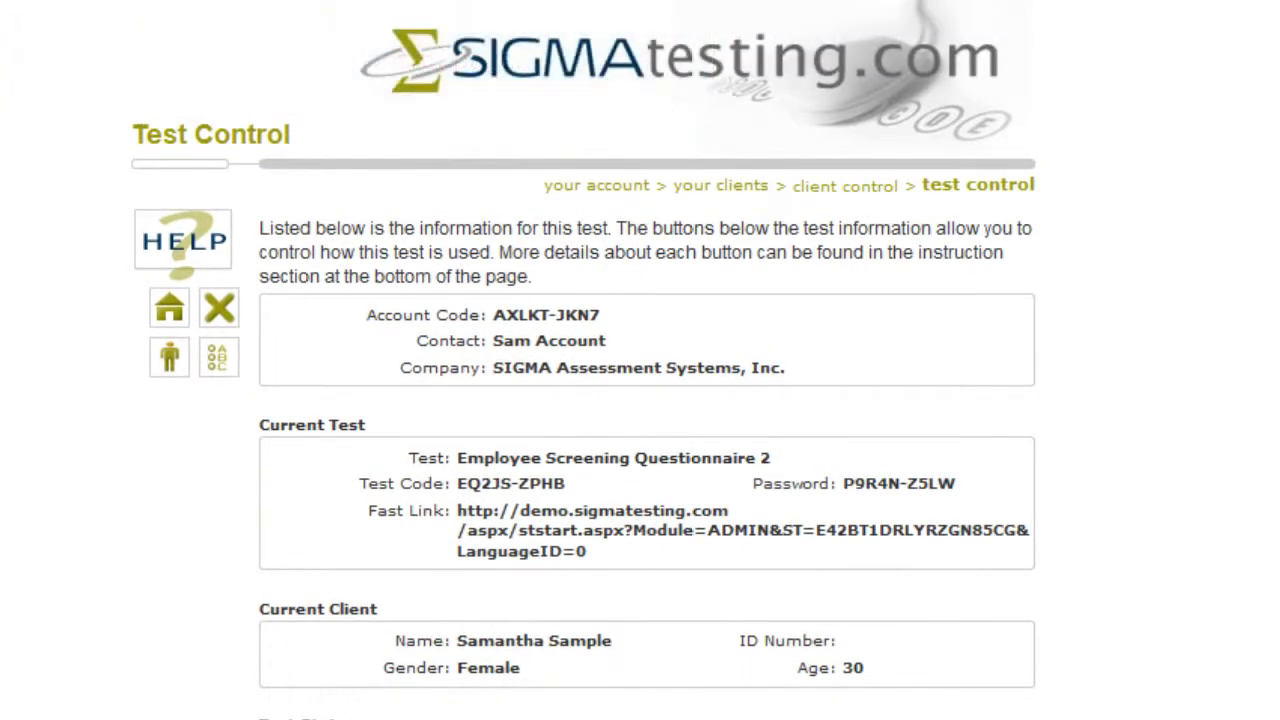
pyautogui.scroll(-4, 340, 645)
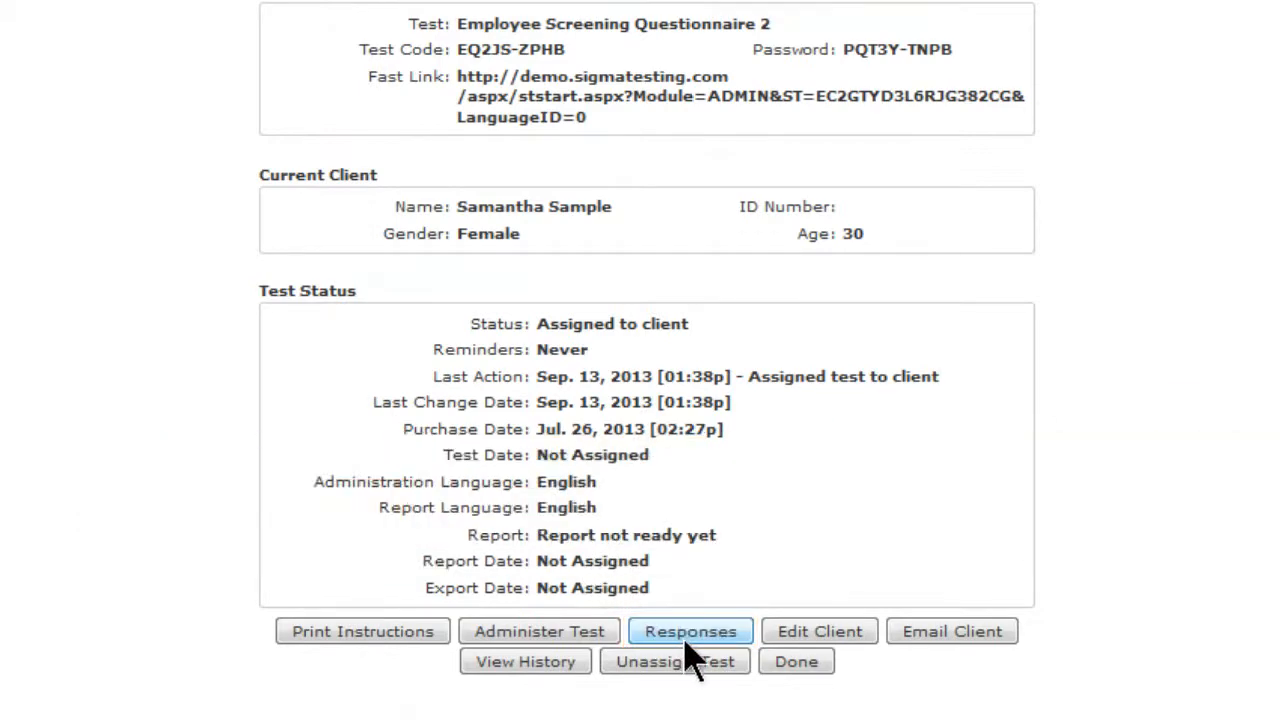
pyautogui.click(692, 632)
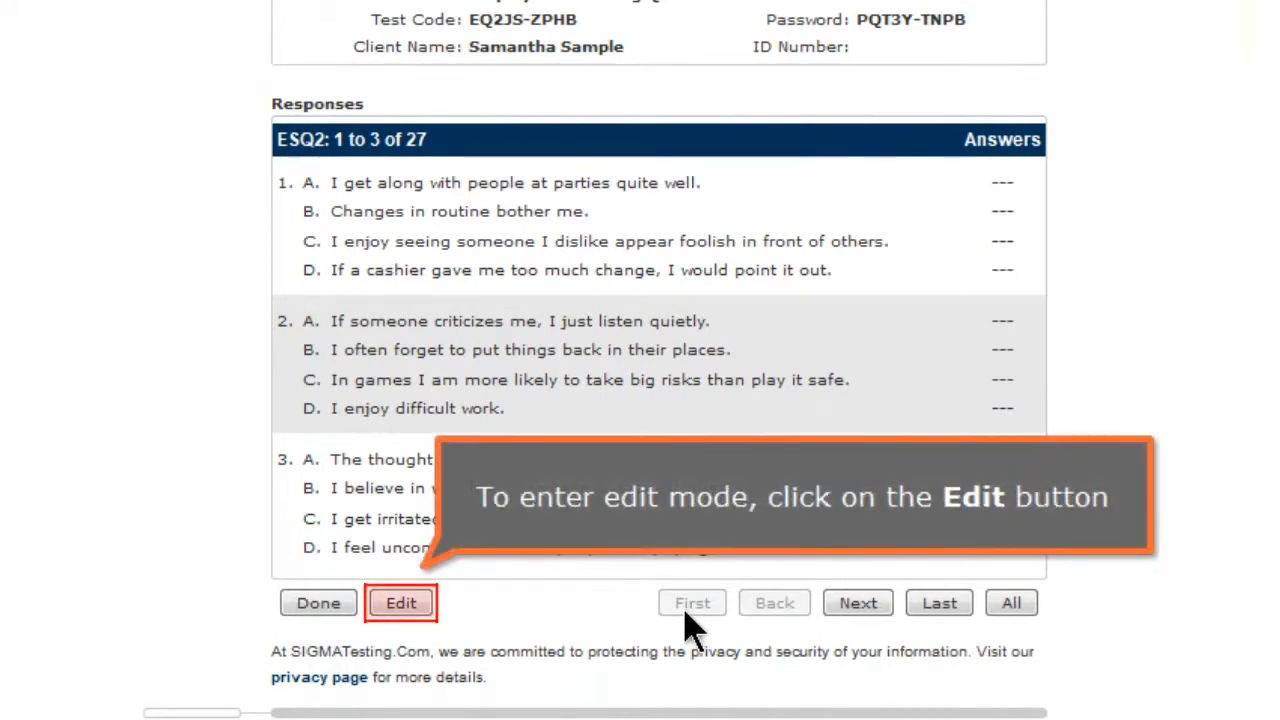
# - Enter response edit mode, confirm the warning, and mark item 1 A as Most and C as Least
pyautogui.click(423, 608)
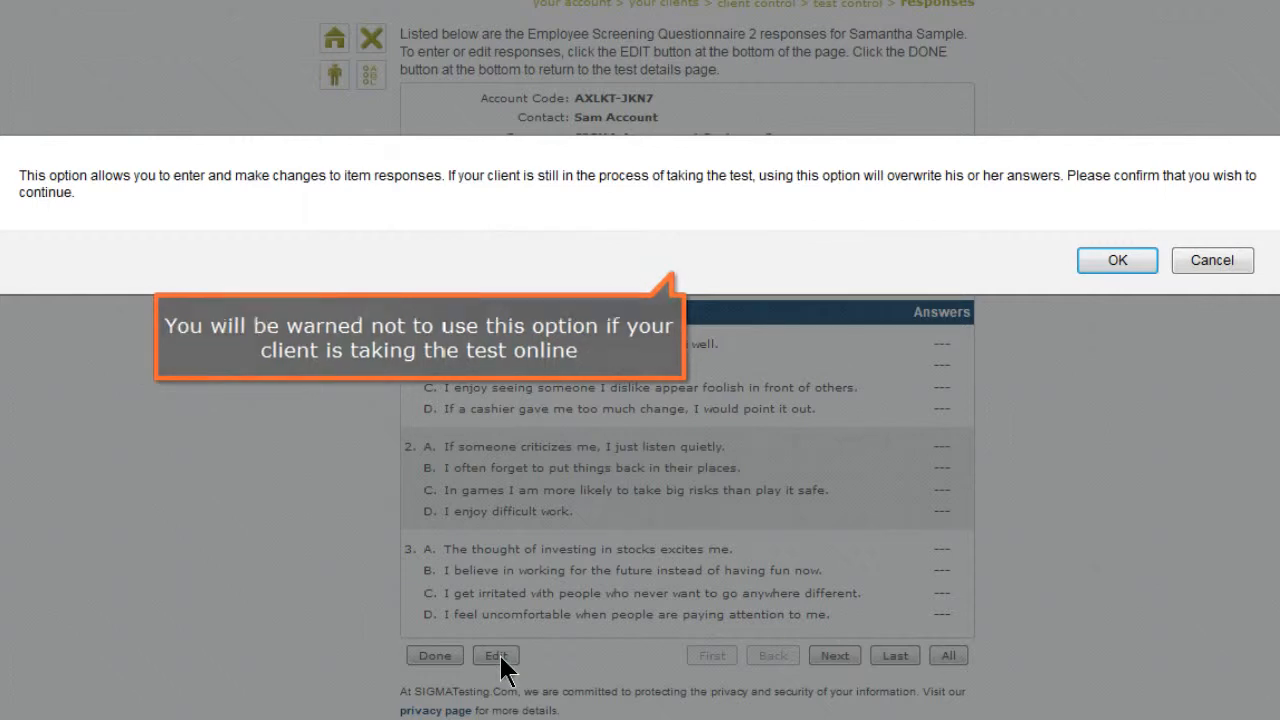
pyautogui.click(1120, 260)
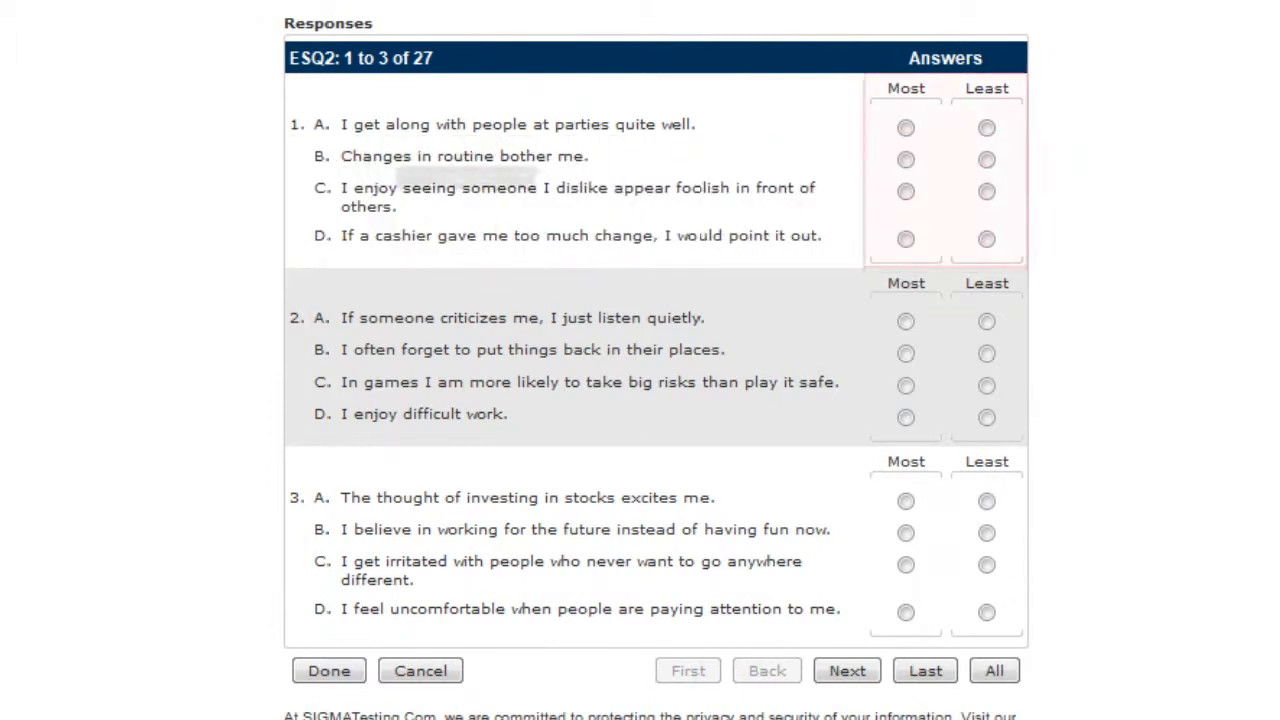
pyautogui.click(905, 128)
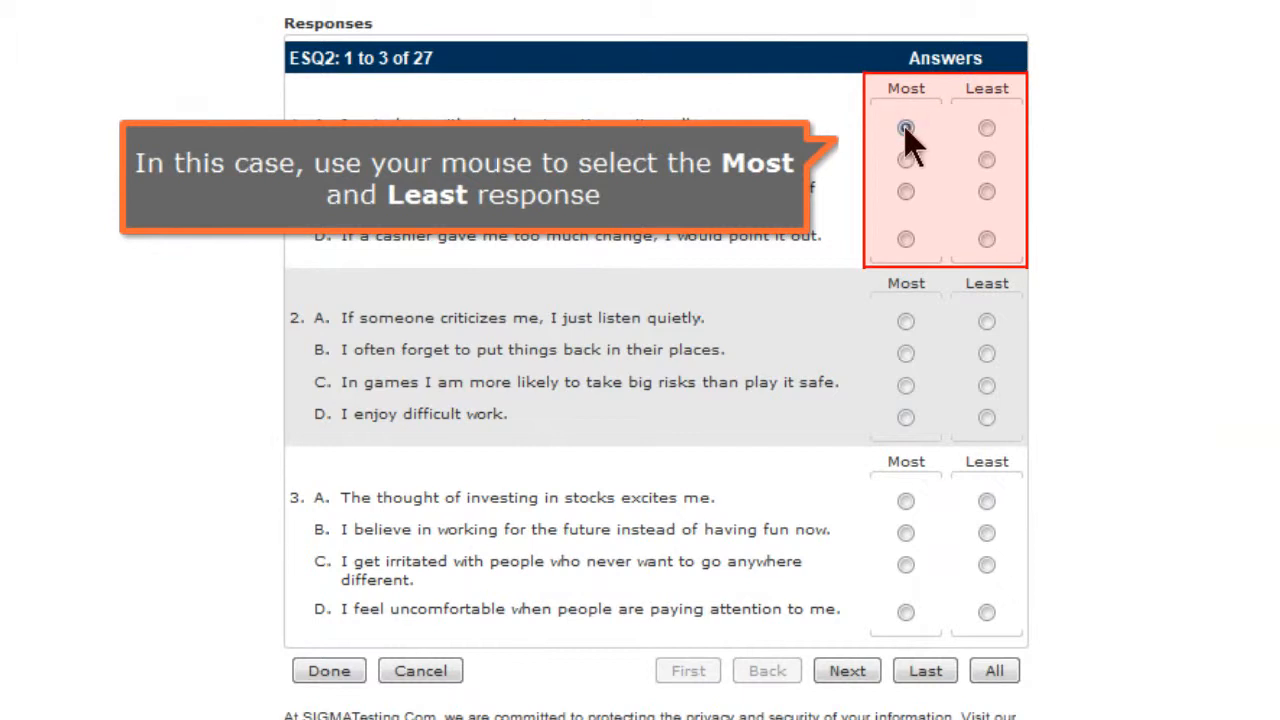
pyautogui.click(987, 192)
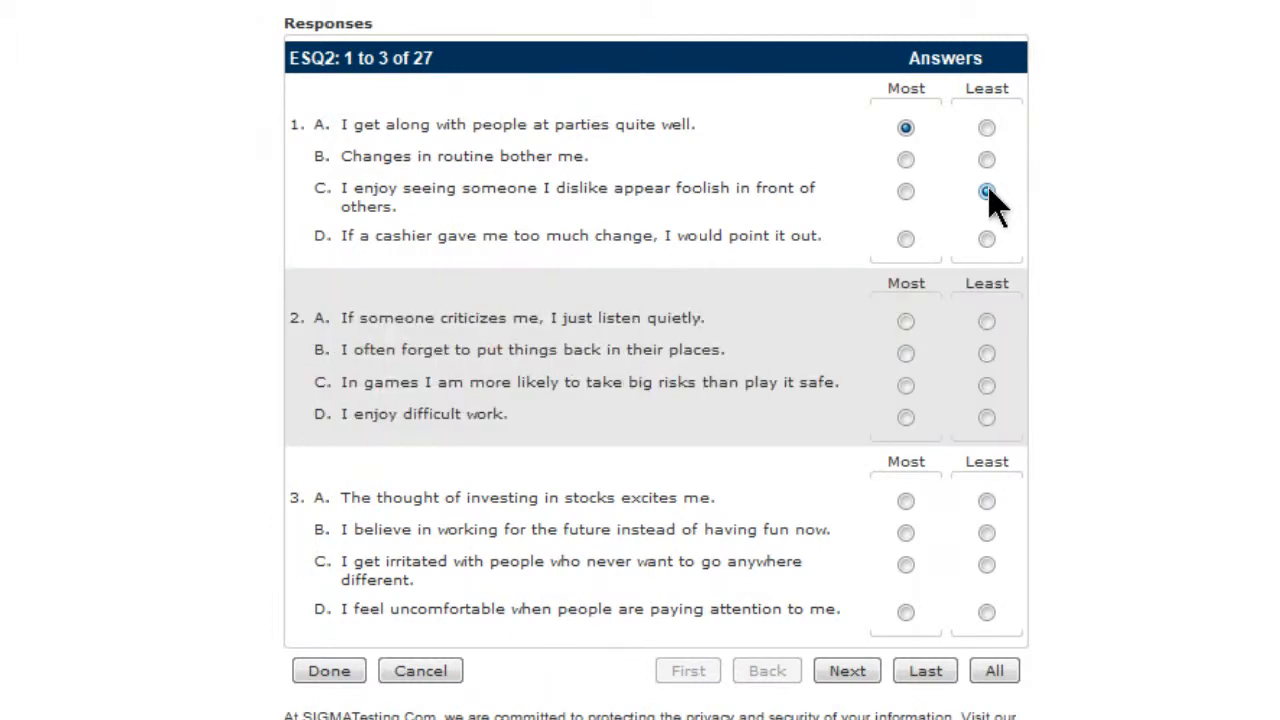
pyautogui.click(987, 191)
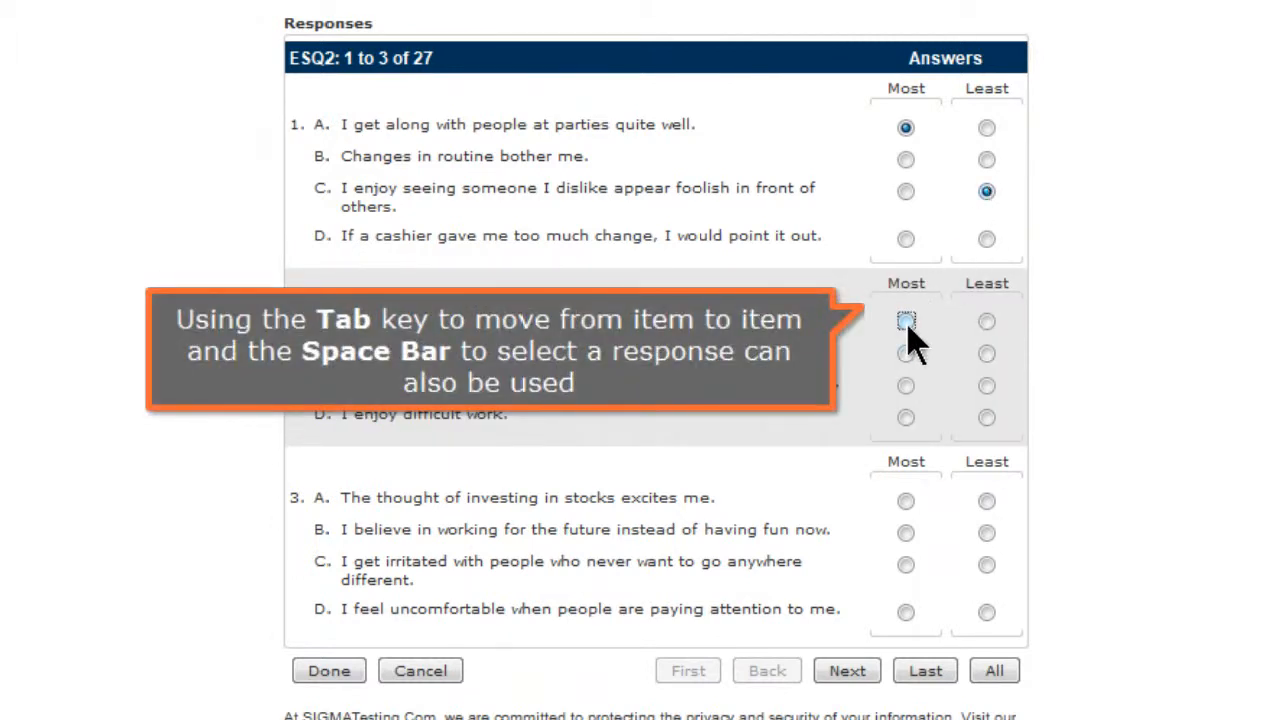
# - Mark item 2 B as Most and D as Least using the keyboard
pyautogui.press('Tab')
pyautogui.press('Tab')
pyautogui.press('space')
pyautogui.press('Tab')
pyautogui.press('Tab')
pyautogui.press('Tab')
pyautogui.press('space')
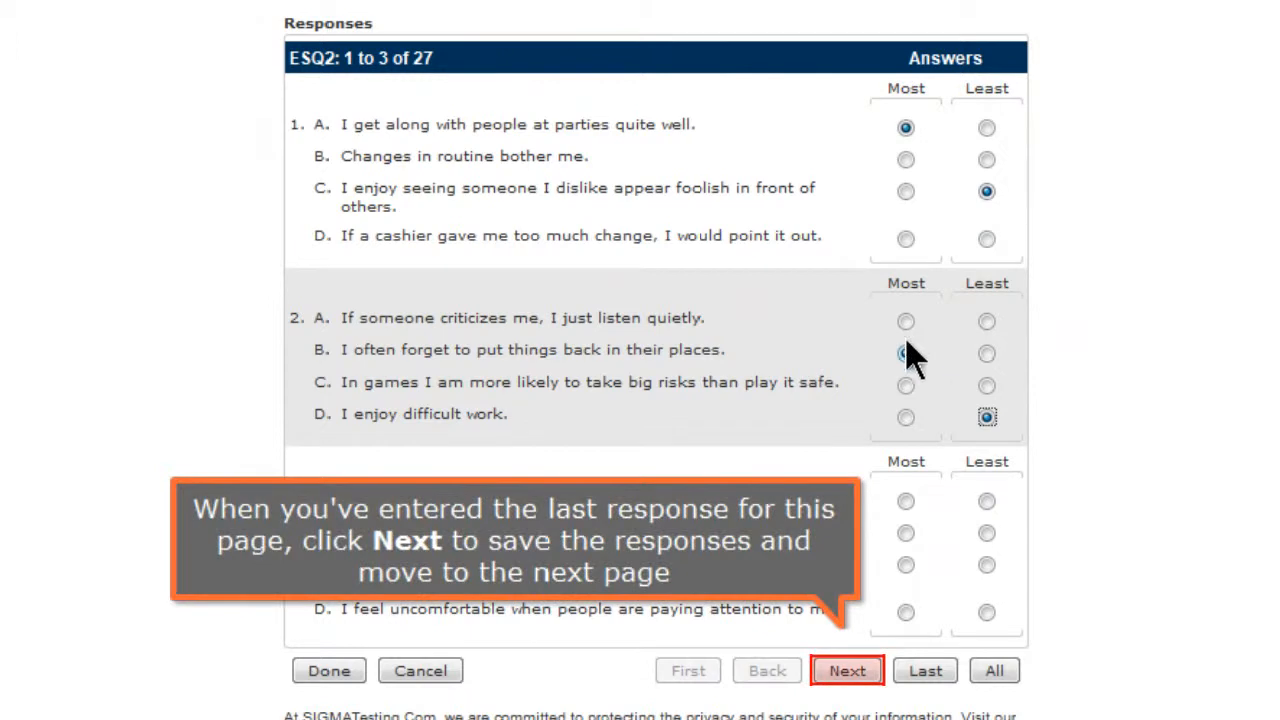
# - Mark item 3 A as Most and C as Least, then save the entered responses with Done
pyautogui.press('Tab')
pyautogui.click(905, 500)
pyautogui.click(987, 566)
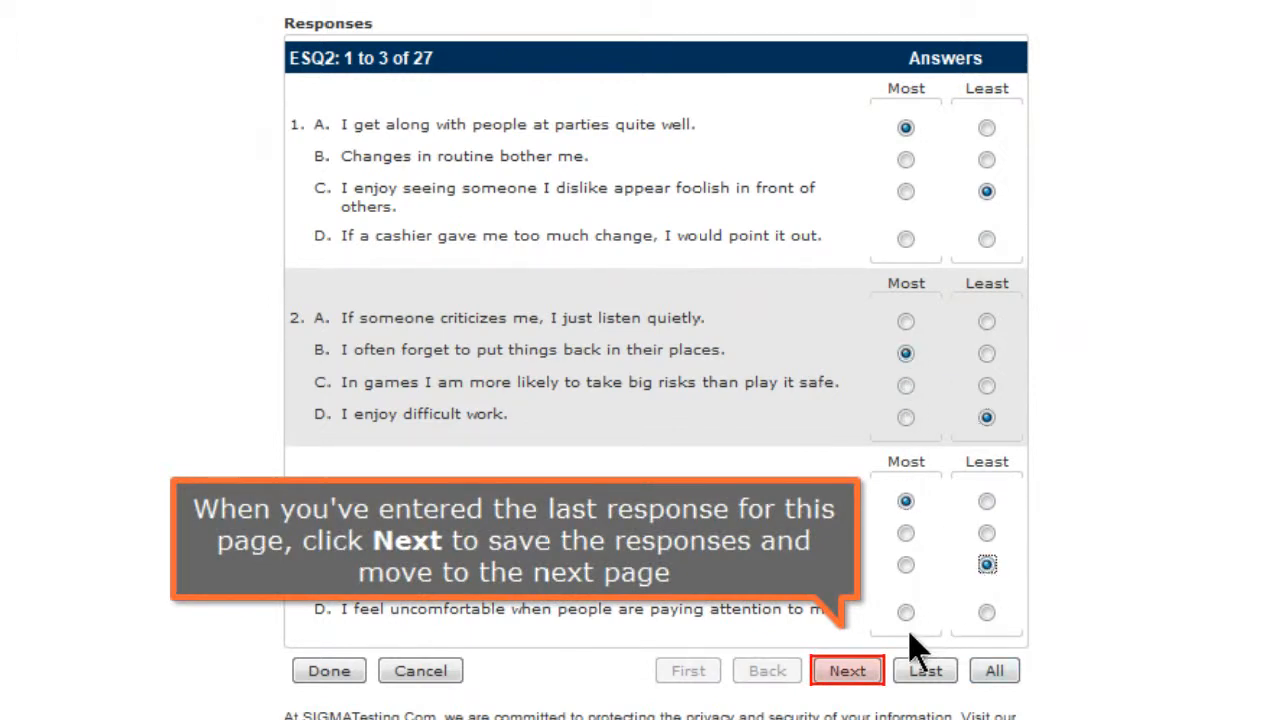
pyautogui.click(850, 671)
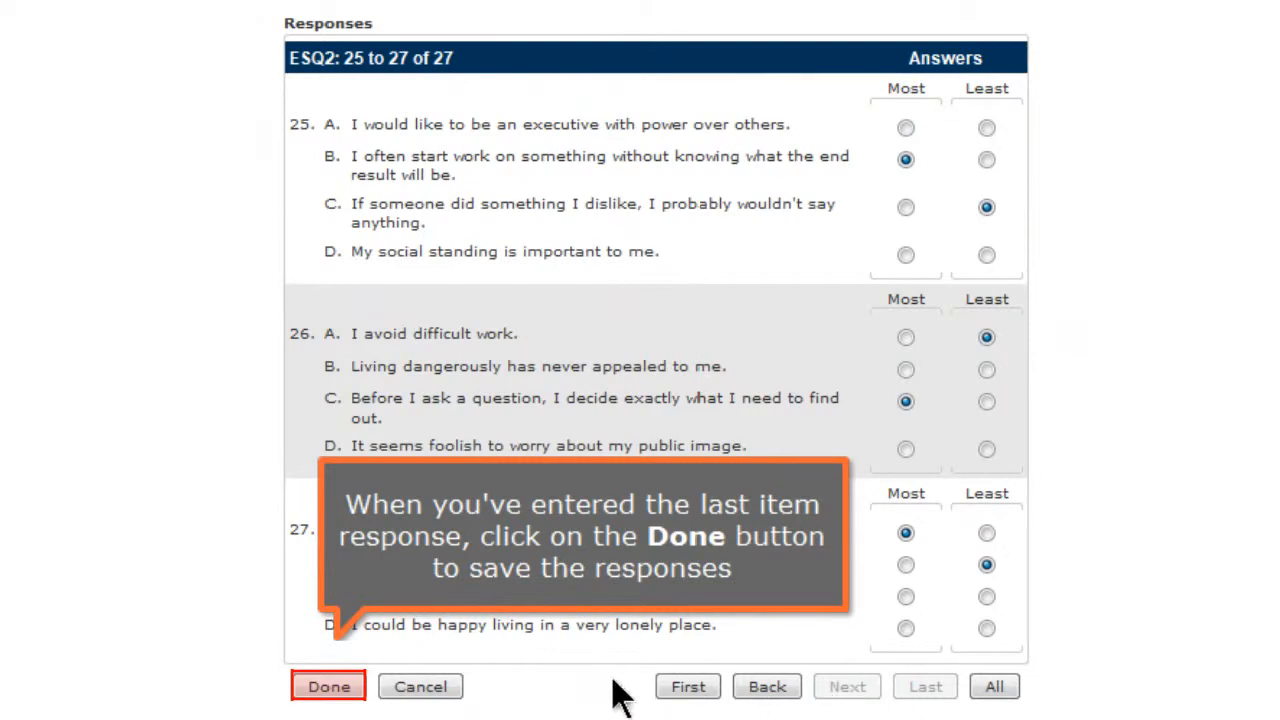
pyautogui.click(329, 687)
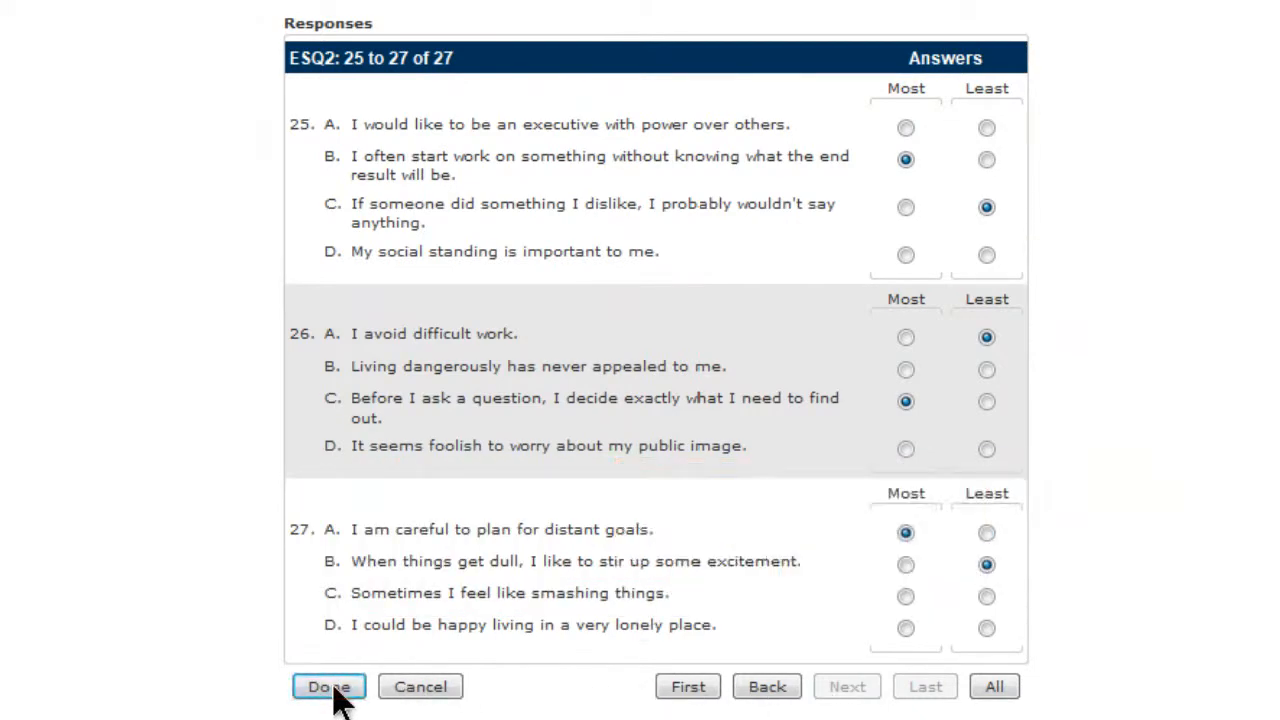